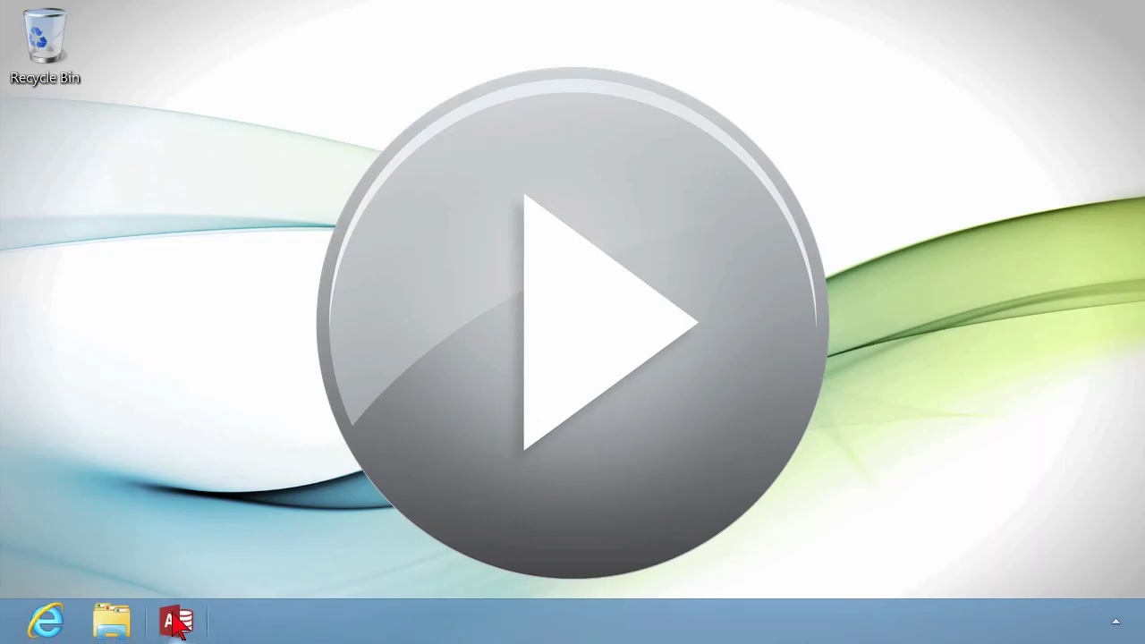
Launch Access and open the Applying Database Tools Module database from the Recent list.
click(177, 622)
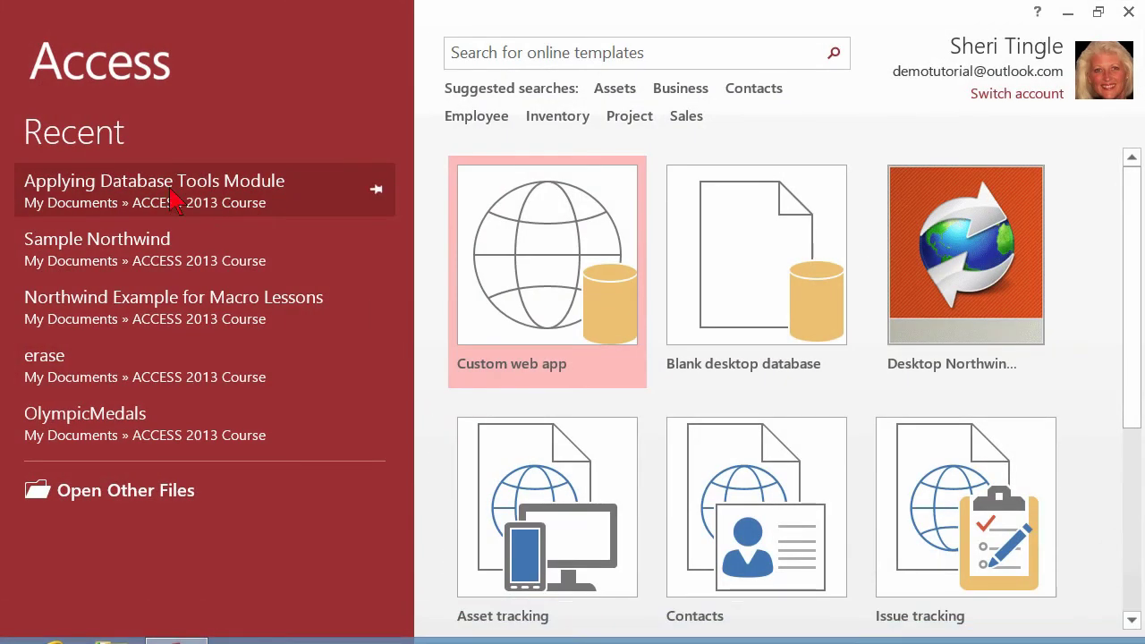
click(169, 191)
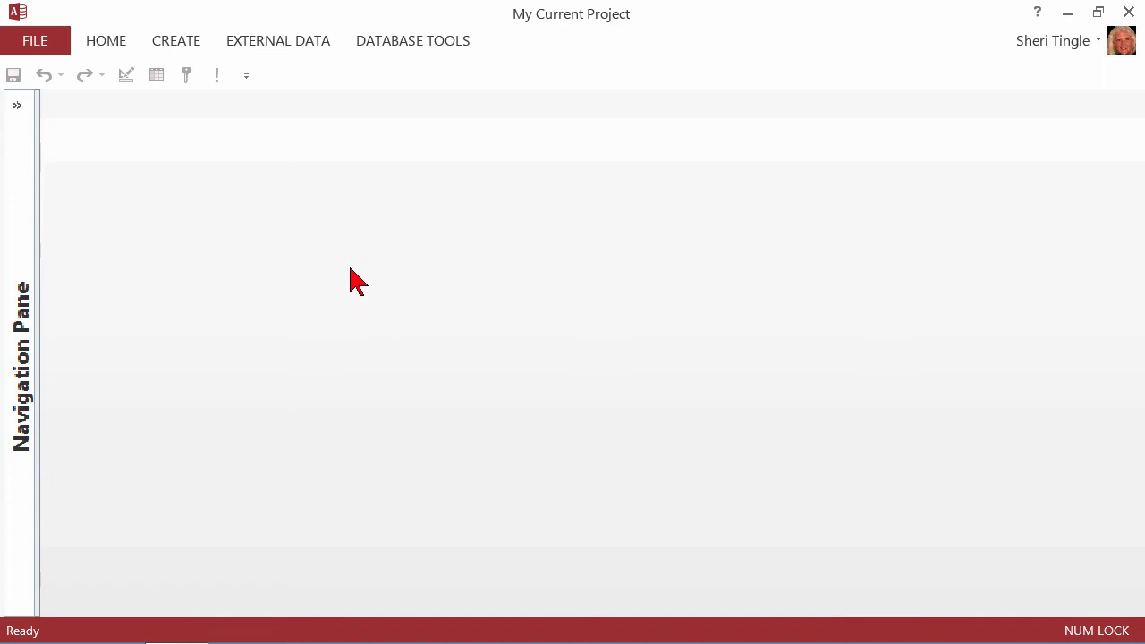
Choose Back Up Database under the Save As Advanced options to start saving a backup copy.
click(29, 45)
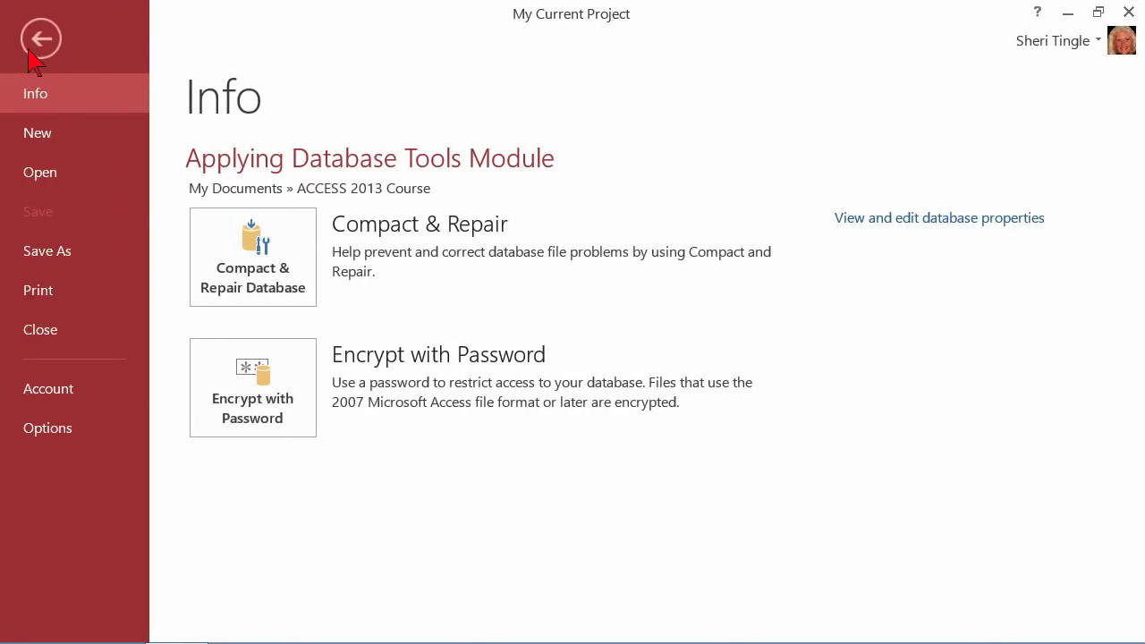
click(73, 252)
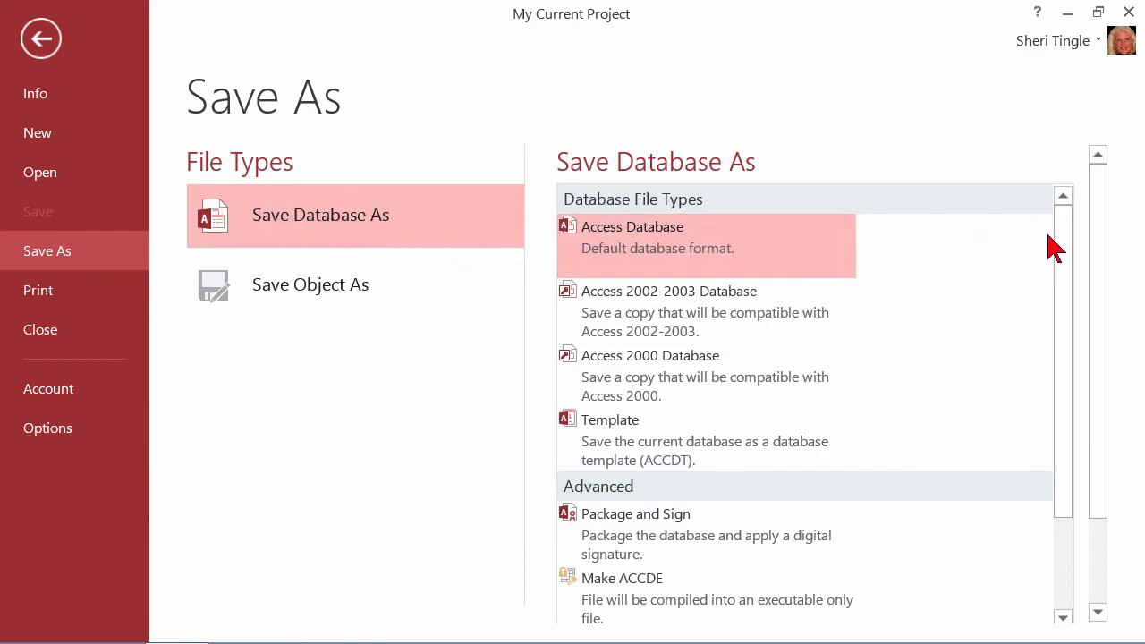
drag(1065, 253, 1074, 426)
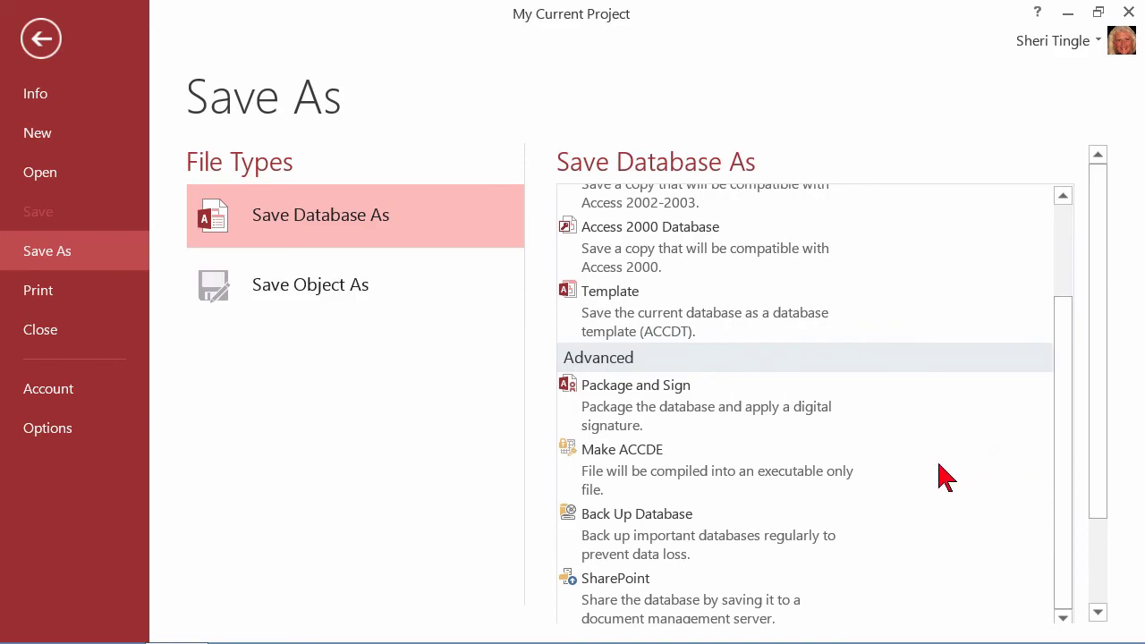
click(655, 551)
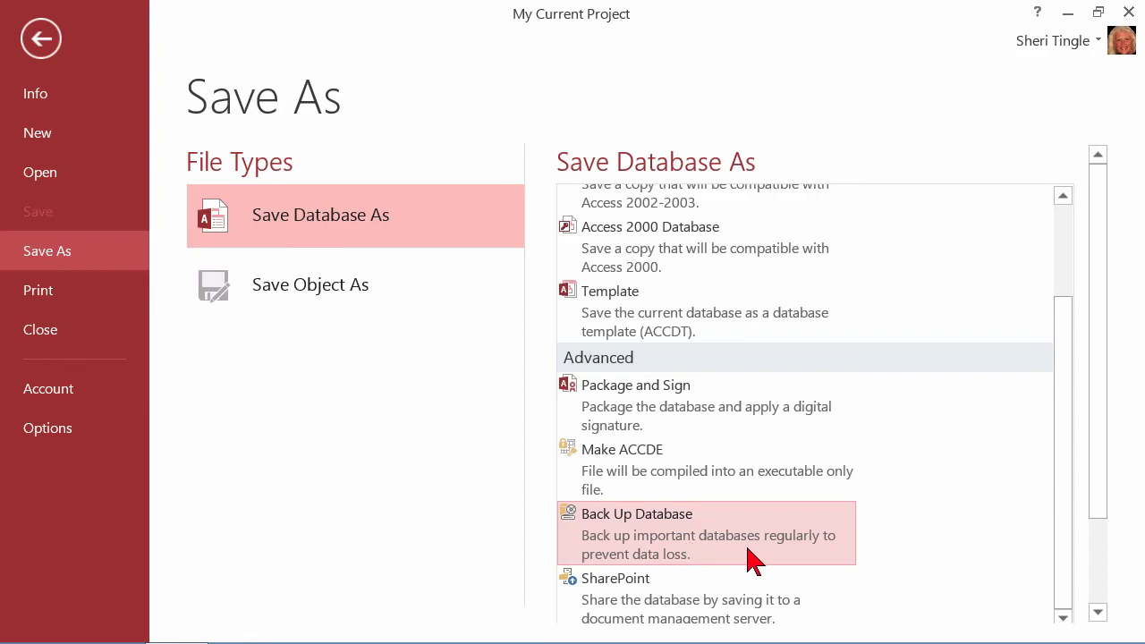
drag(1088, 450, 1116, 554)
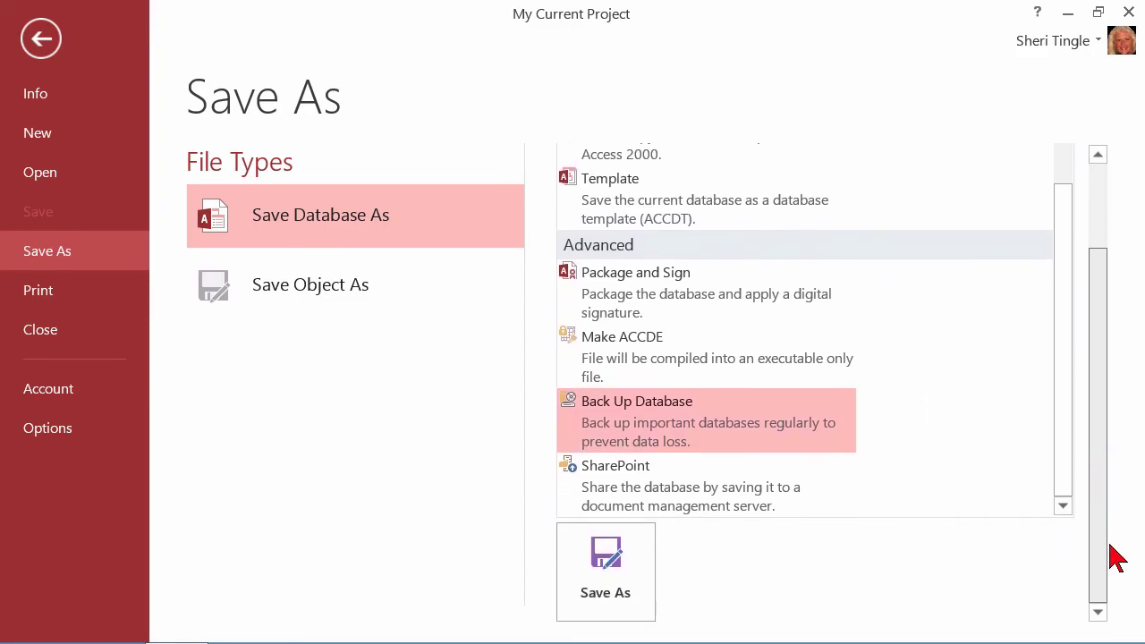
click(626, 578)
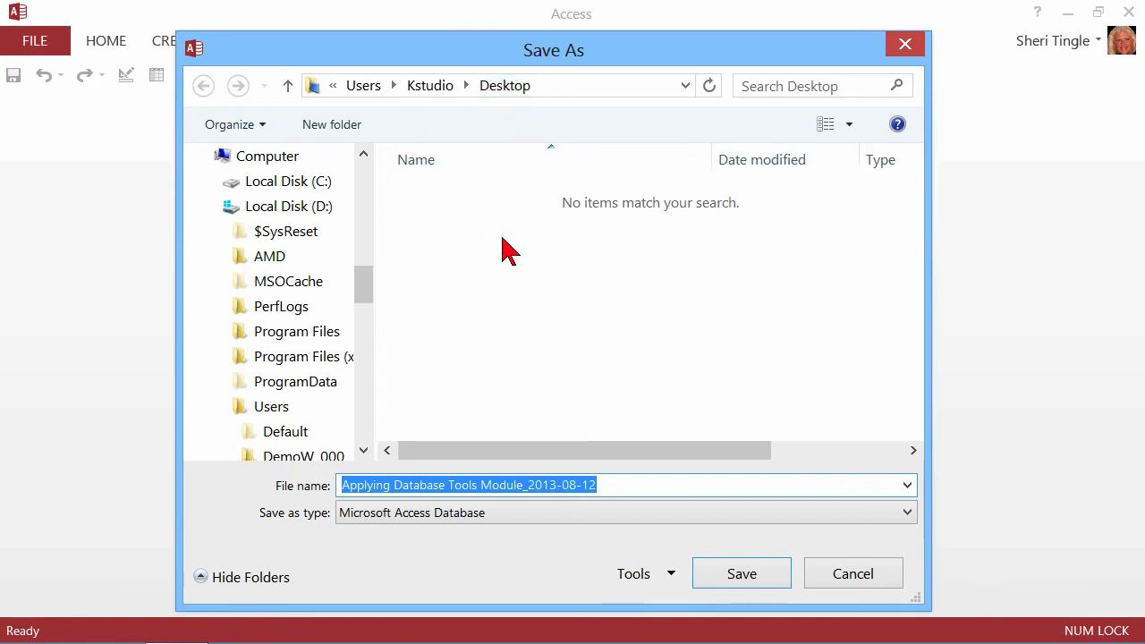
Remove the date suffix from the file name and prefix it with 'Backup after design of'.
click(472, 493)
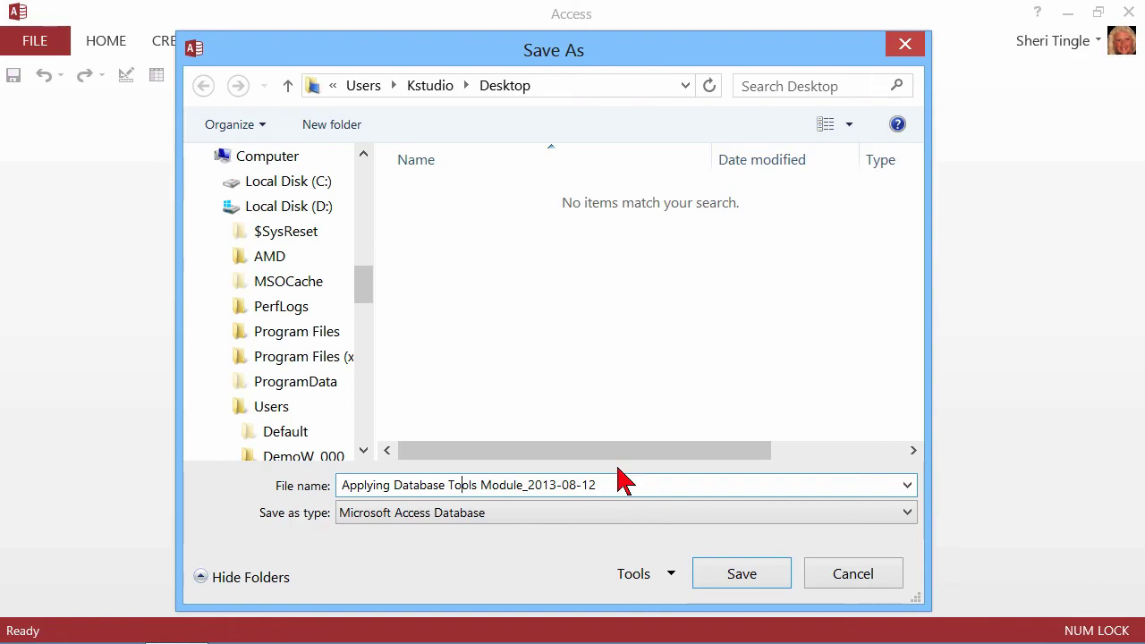
drag(632, 483, 268, 511)
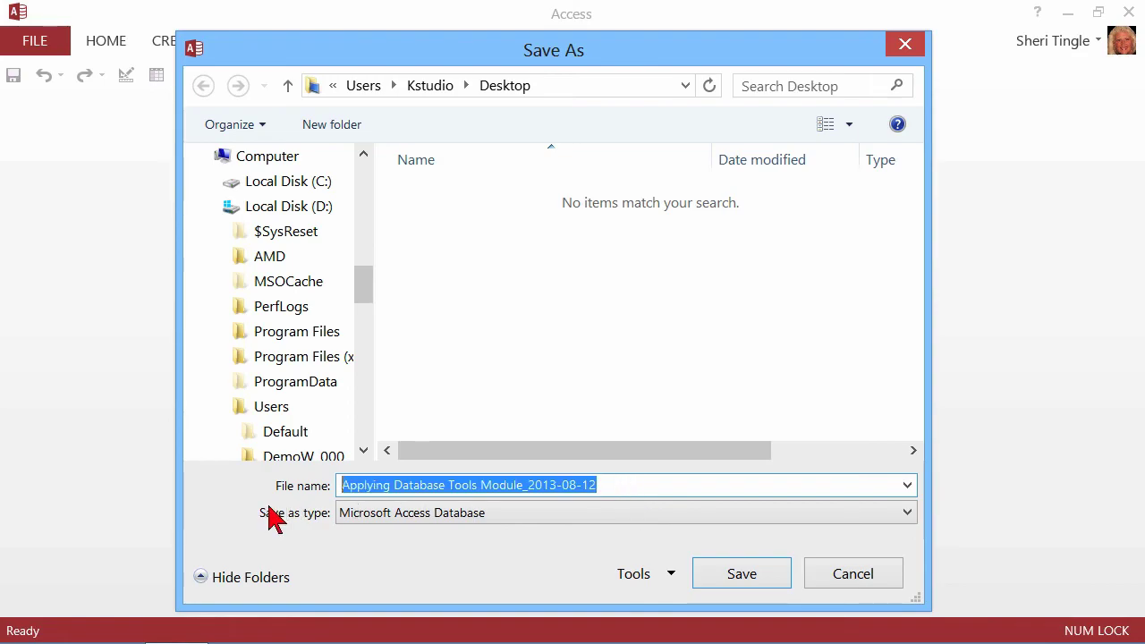
click(617, 496)
key(BackSpace)
key(BackSpace)
key(BackSpace)
key(BackSpace)
key(BackSpace)
key(BackSpace)
key(BackSpace)
key(BackSpace)
key(BackSpace)
key(BackSpace)
key(BackSpace)
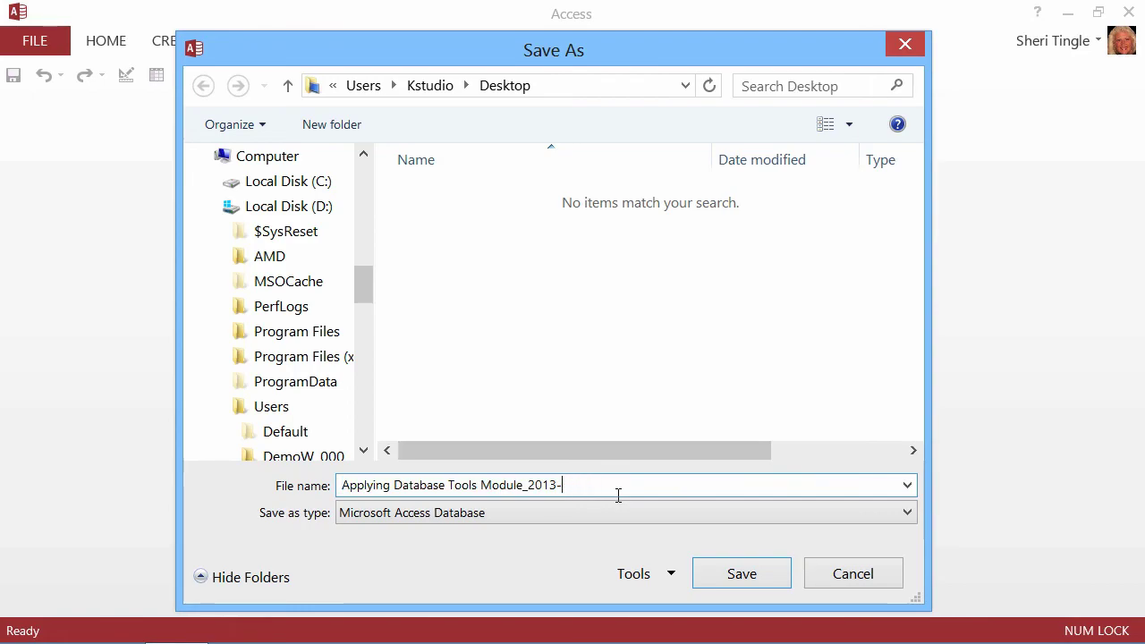
click(342, 488)
text(Backup)
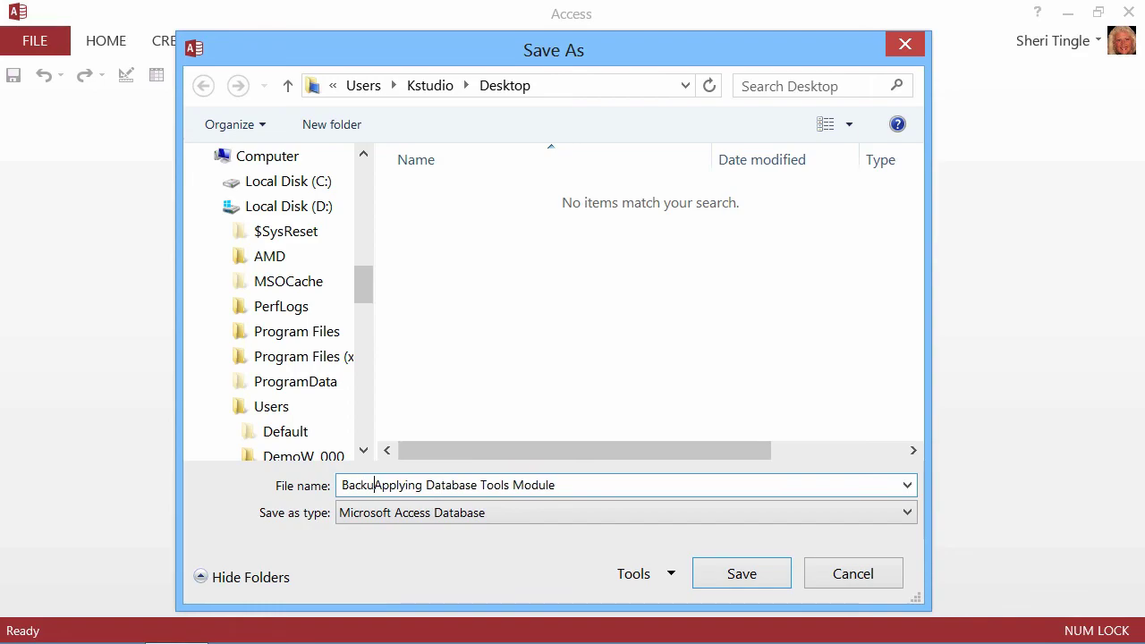
text( after desig)
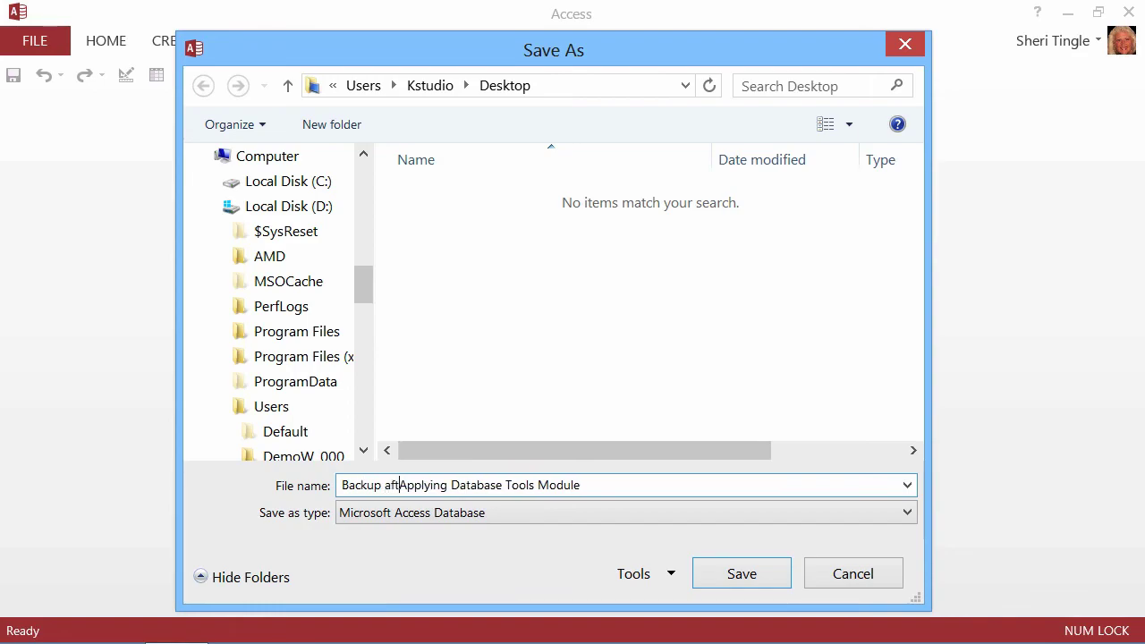
text(n of)
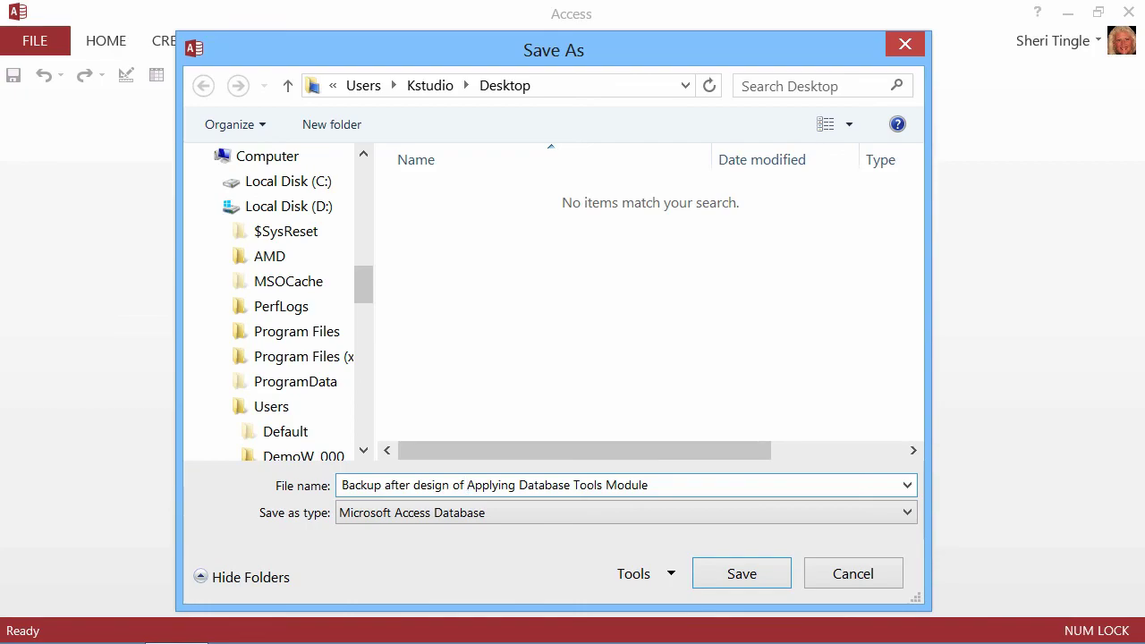
Save the backup, then restore the Access window to check the new backup file on the desktop.
click(735, 576)
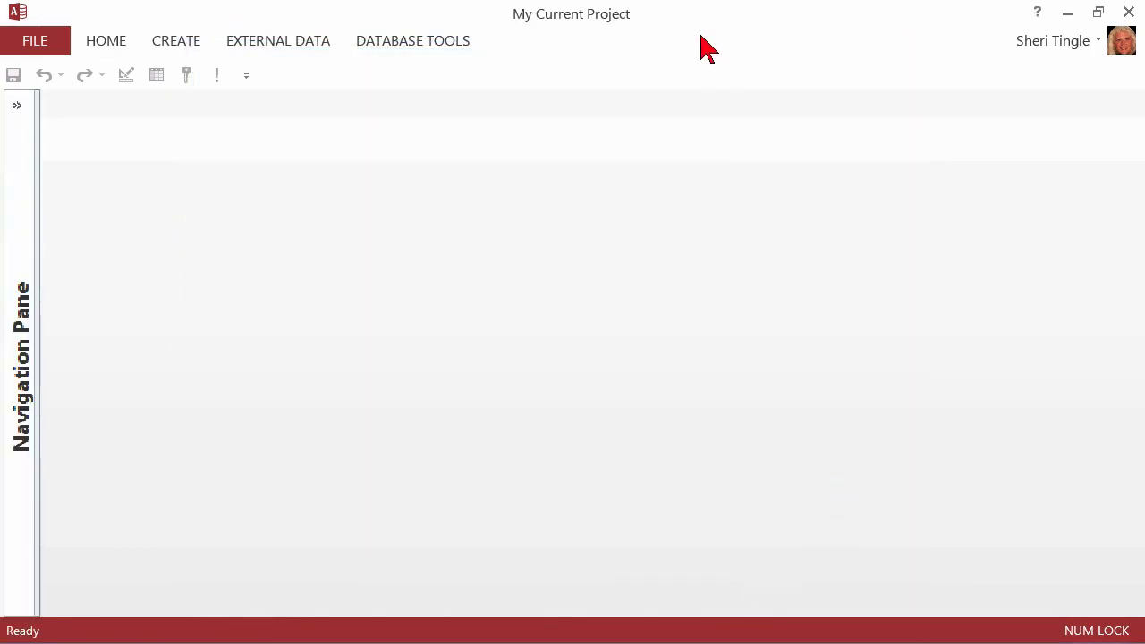
click(1098, 13)
drag(396, 54, 583, 90)
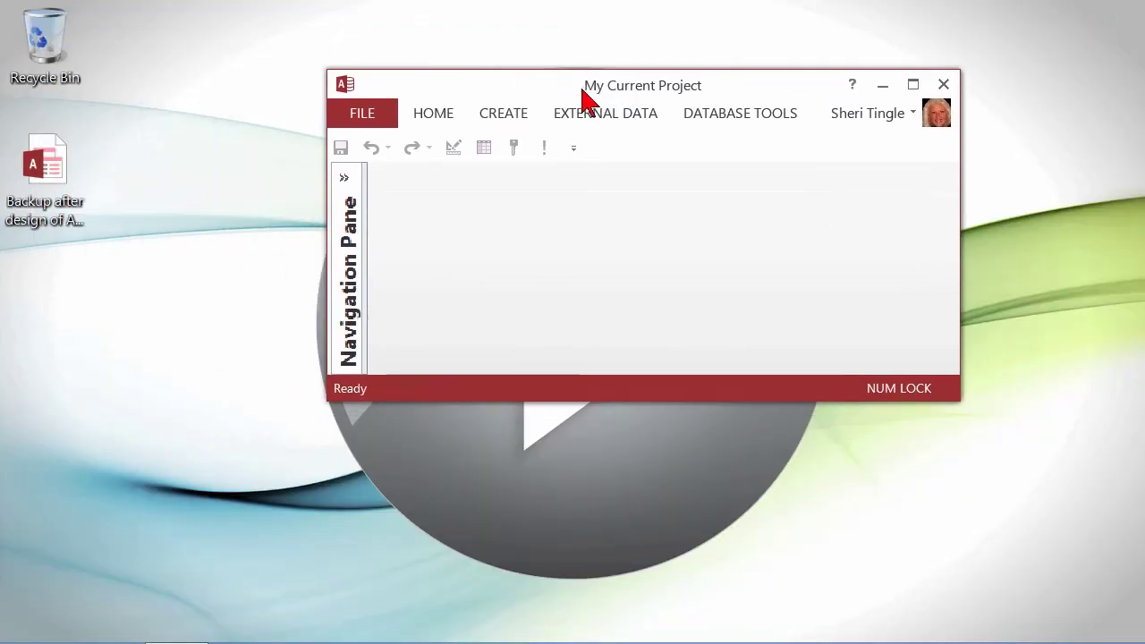
click(54, 195)
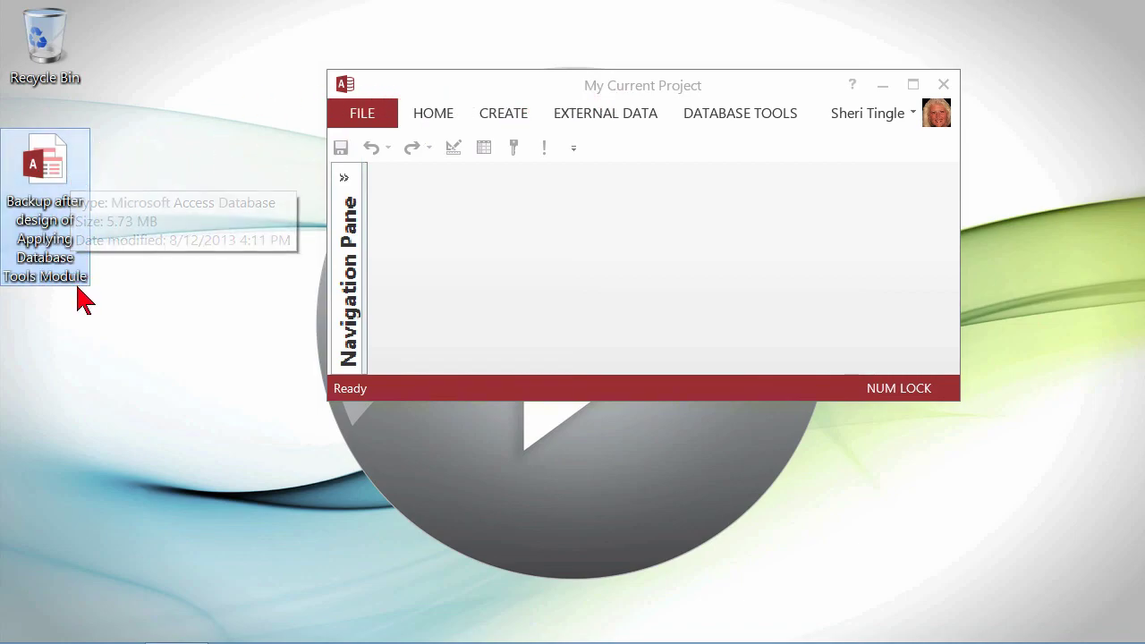
click(639, 83)
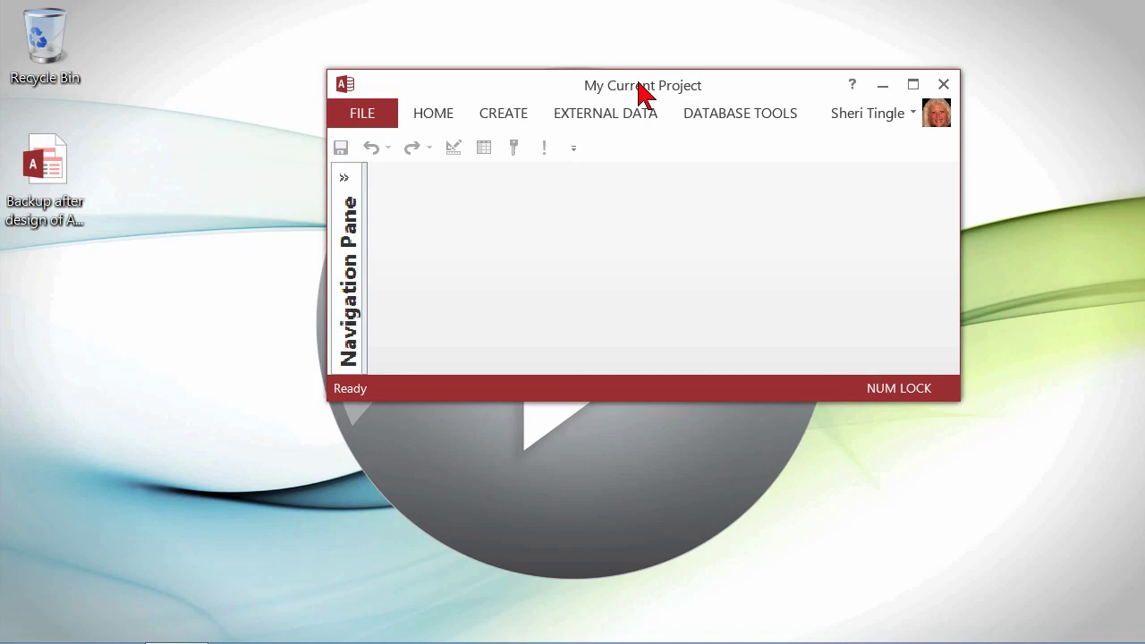
Maximize Access, show and hide the Navigation Pane, and return to the FILE menu.
double_click(640, 83)
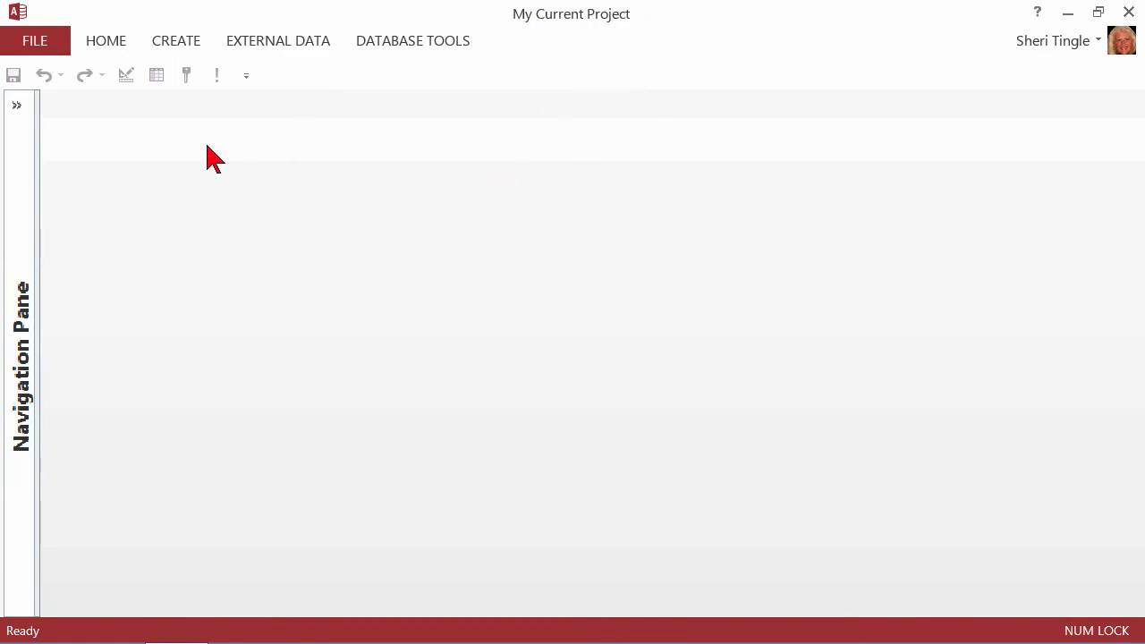
click(15, 105)
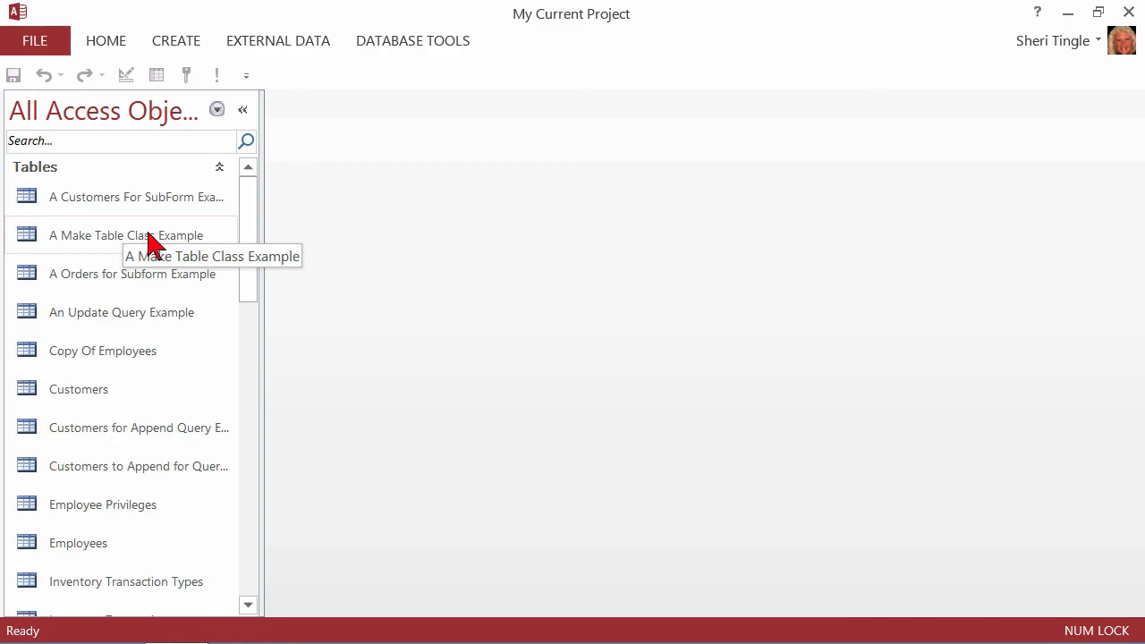
click(242, 109)
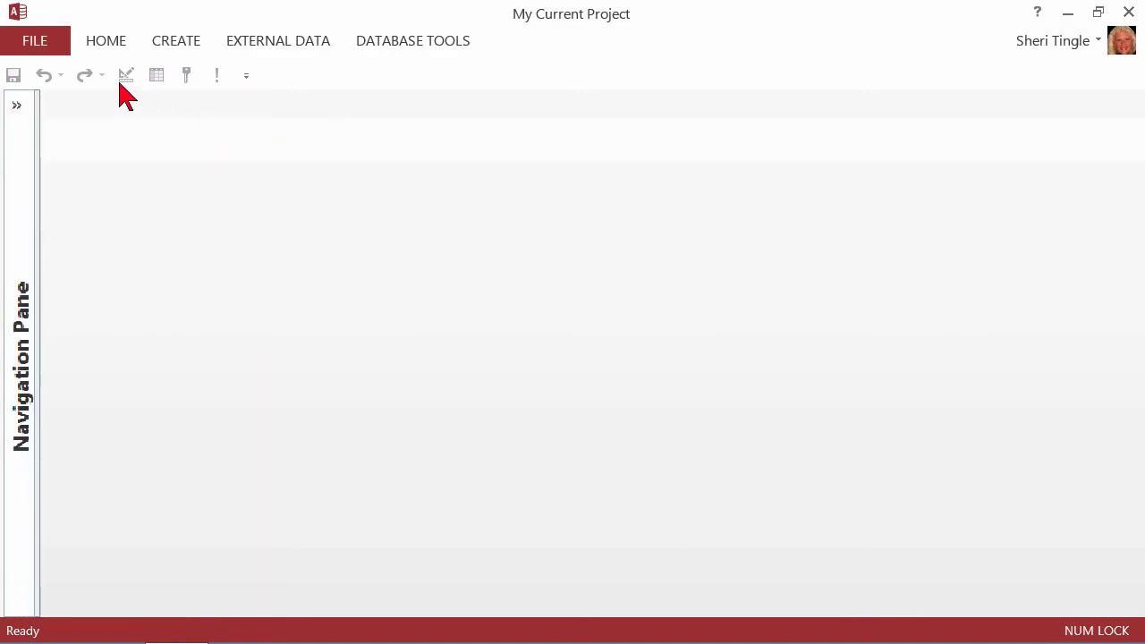
click(47, 46)
Select Back Up Database again from the Save As file types.
click(64, 251)
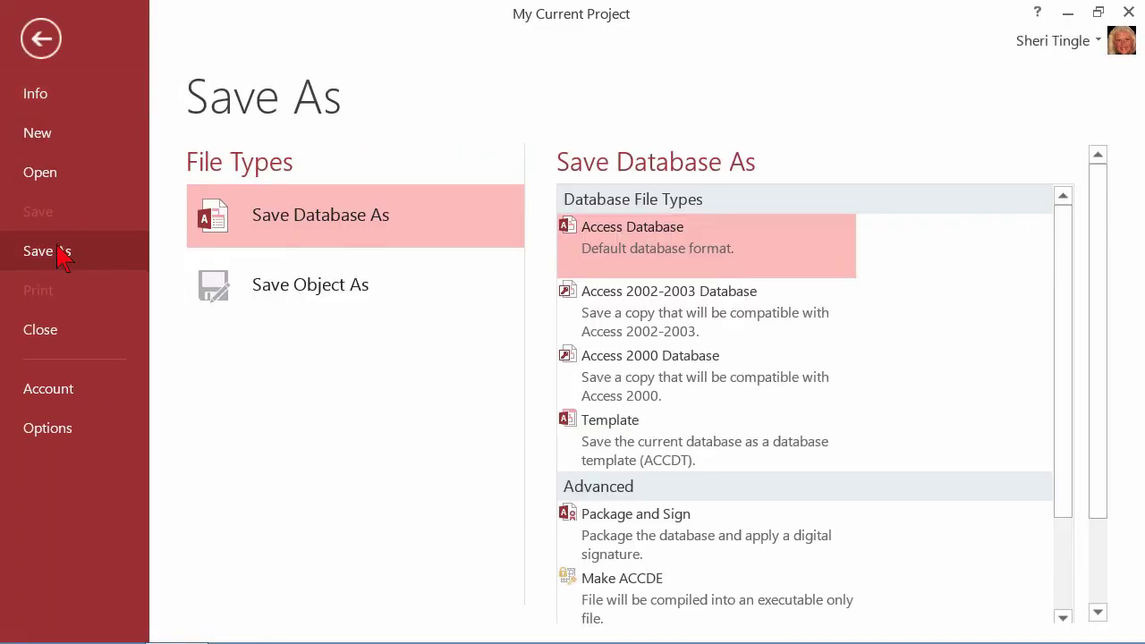
scroll(1064, 279, down, 3)
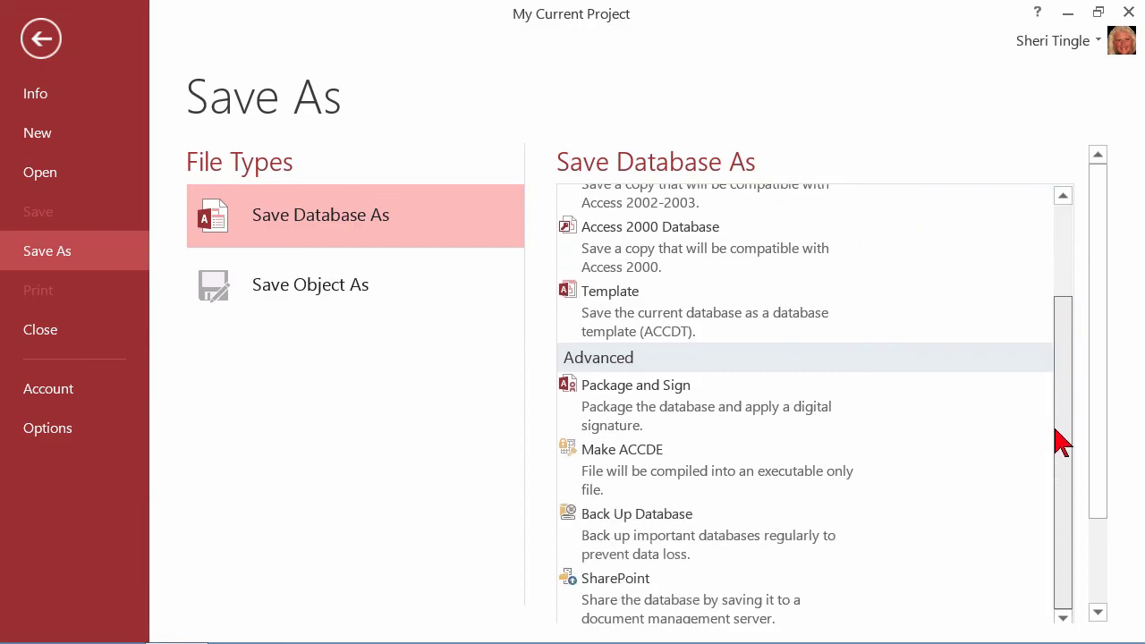
click(663, 547)
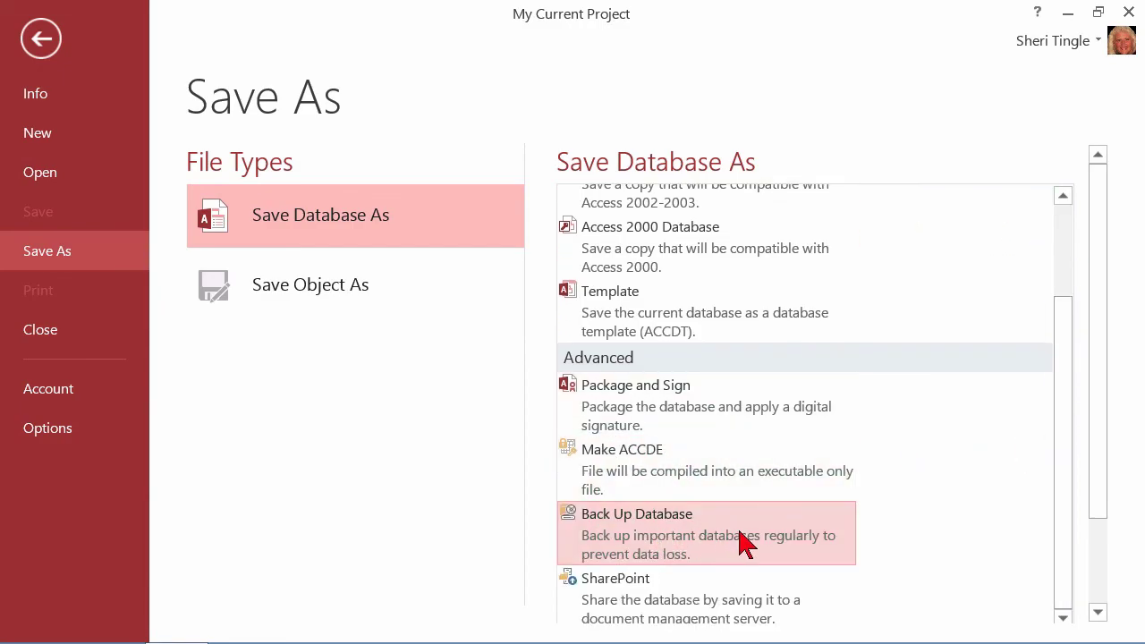